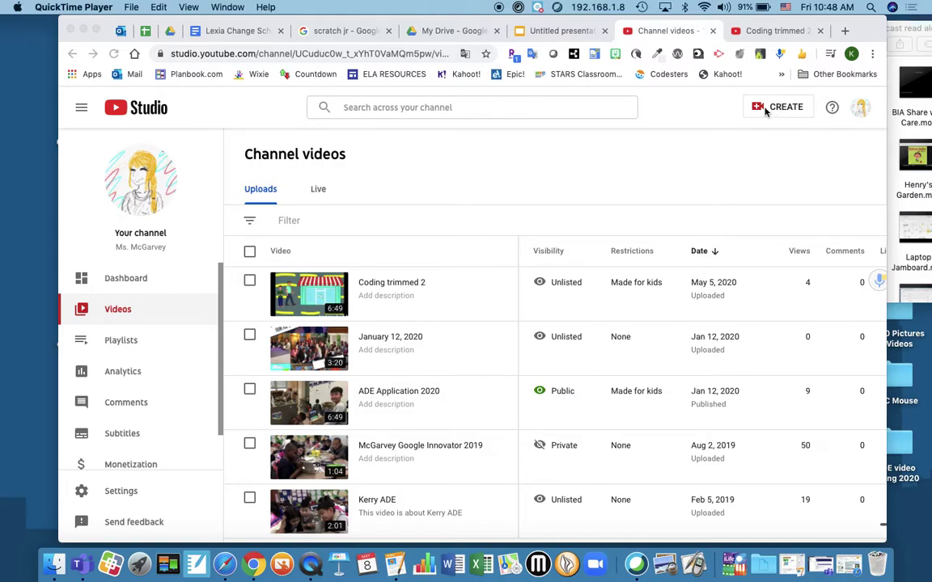
Start a new video upload in YouTube Studio via Create > Upload videos.
click(765, 111)
click(765, 111)
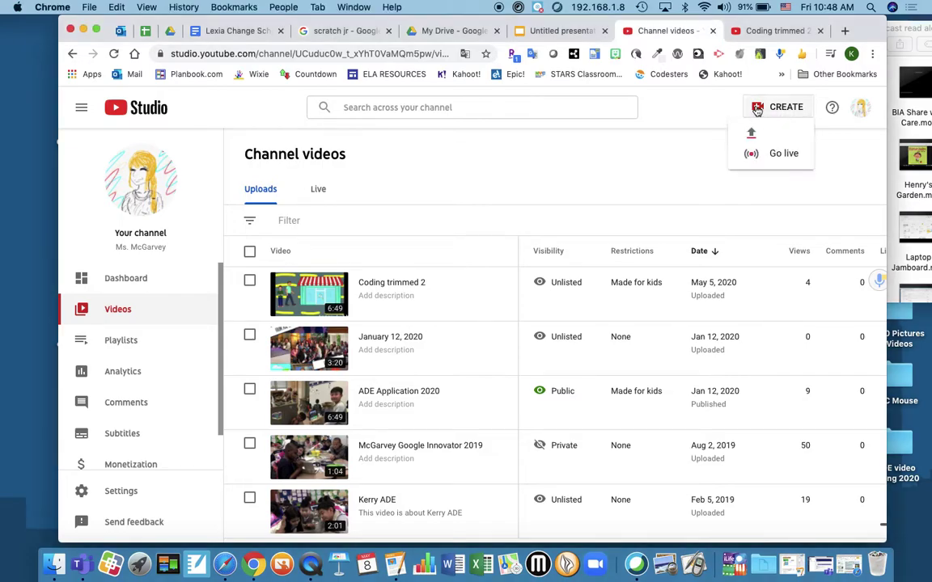
click(752, 134)
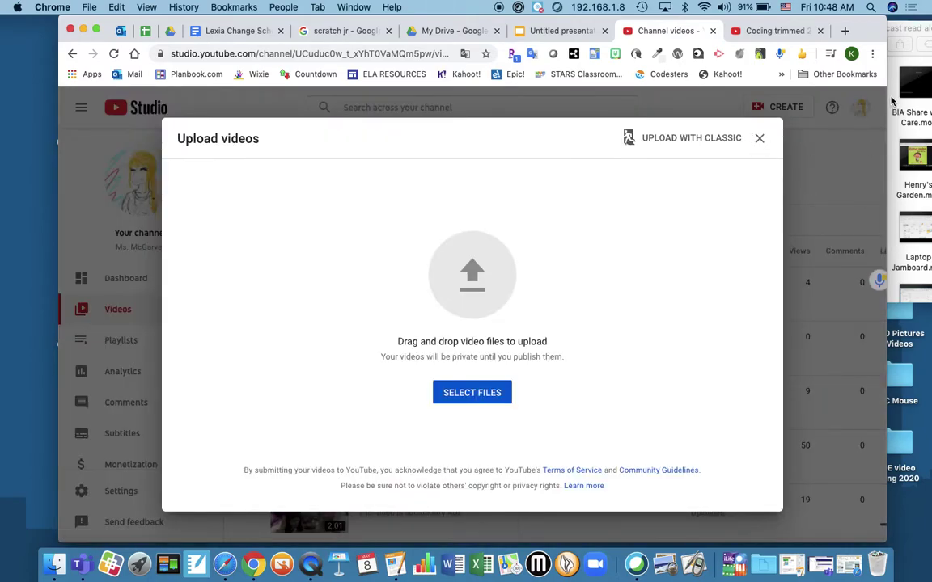
click(892, 99)
Drag the Allow cam:microphone .mov file from Finder into the upload area.
click(825, 78)
drag(845, 85, 415, 293)
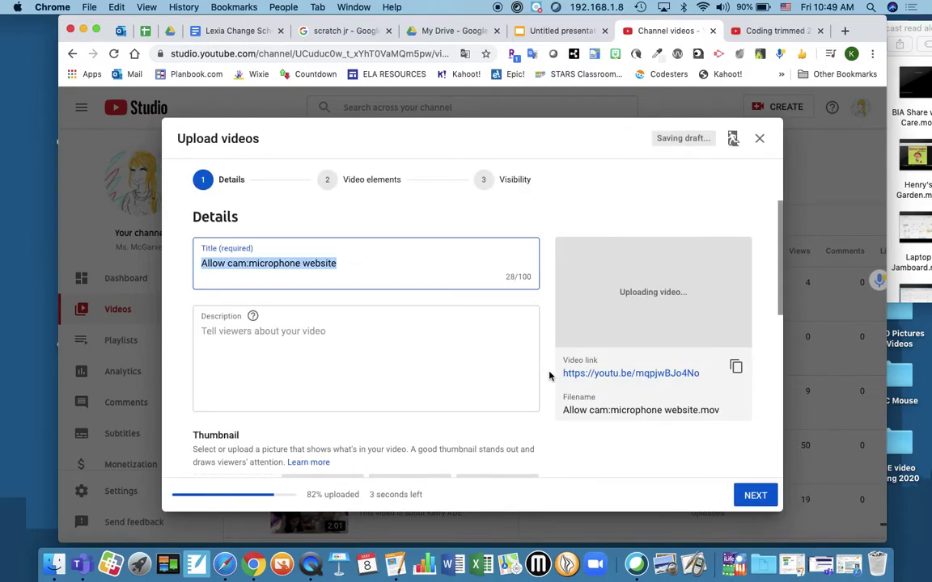
scroll(401, 339, down, 2)
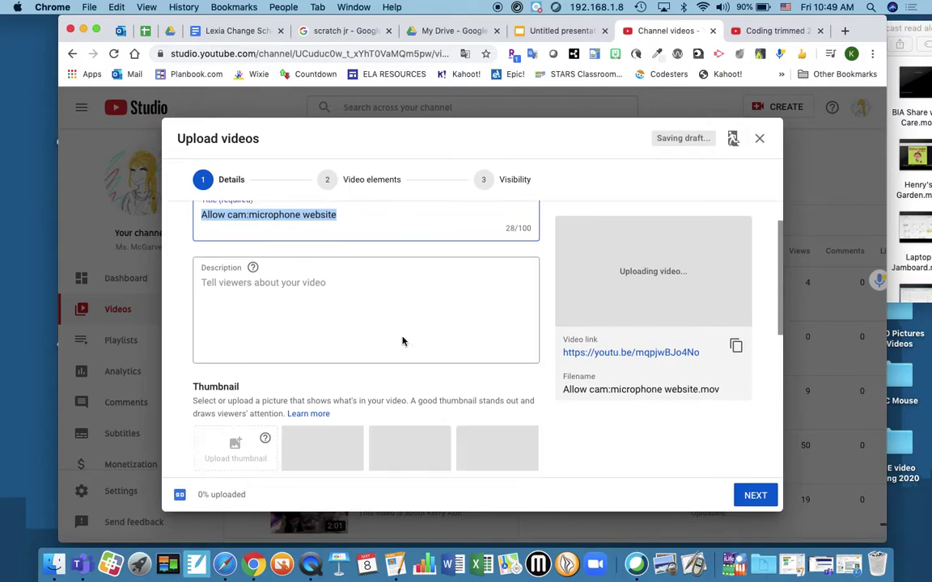
scroll(401, 339, down, 3)
Mark the video 'Yes, it's made for kids' and advance through the details step.
click(748, 497)
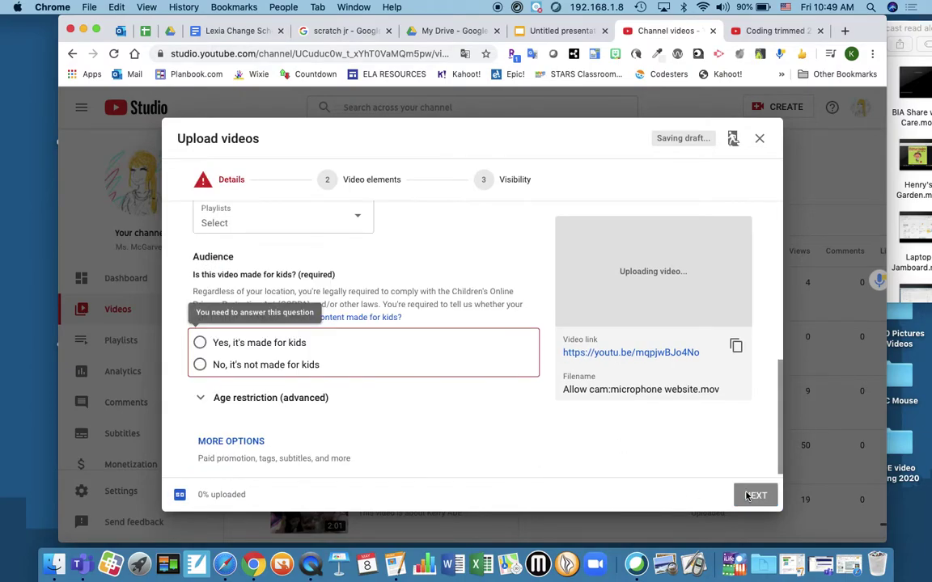
click(199, 342)
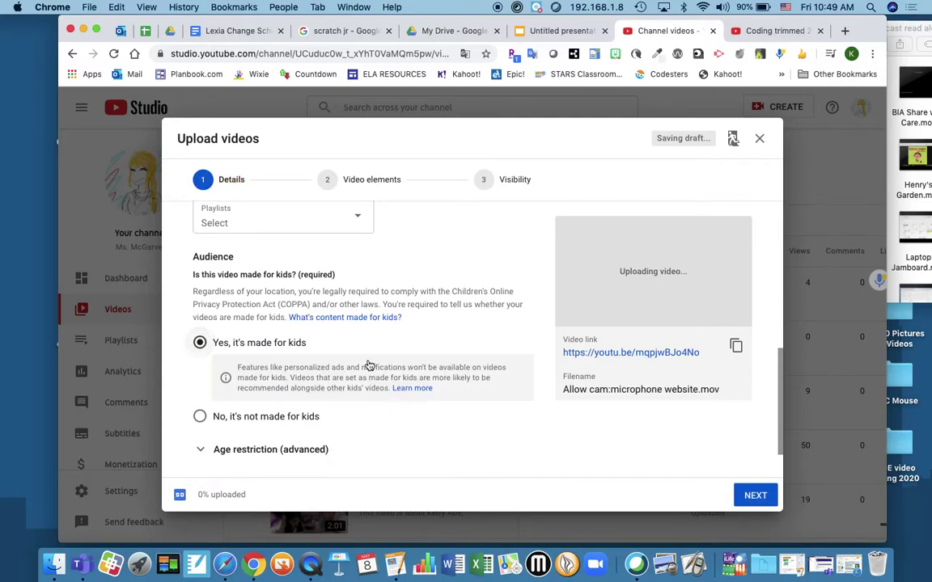
click(755, 495)
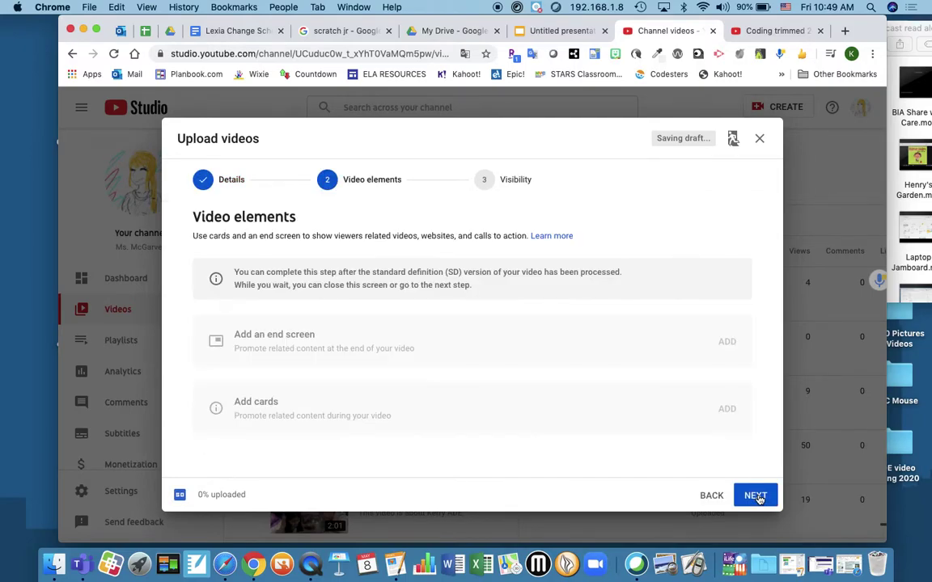
click(755, 495)
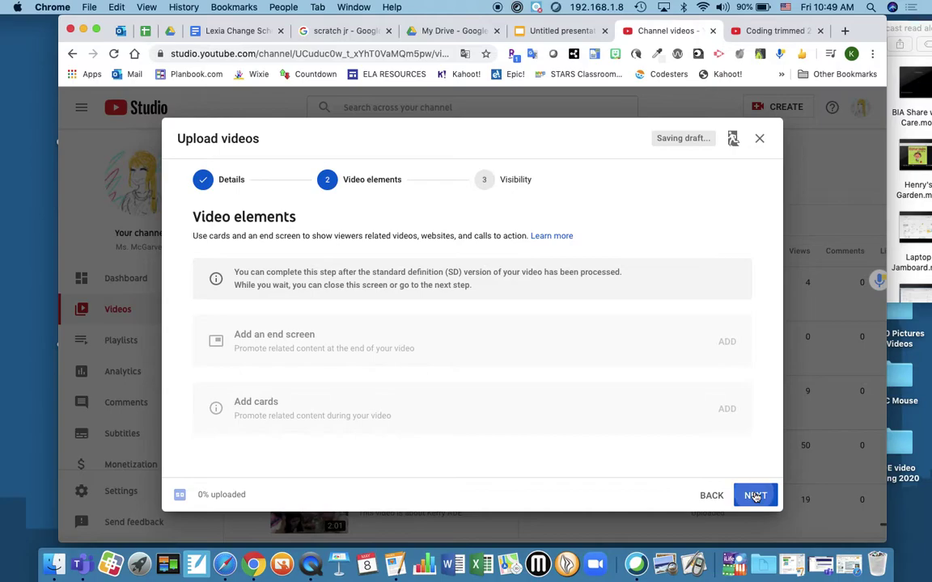
Set the video's visibility to Unlisted, save it, and dismiss the processing notice.
click(508, 183)
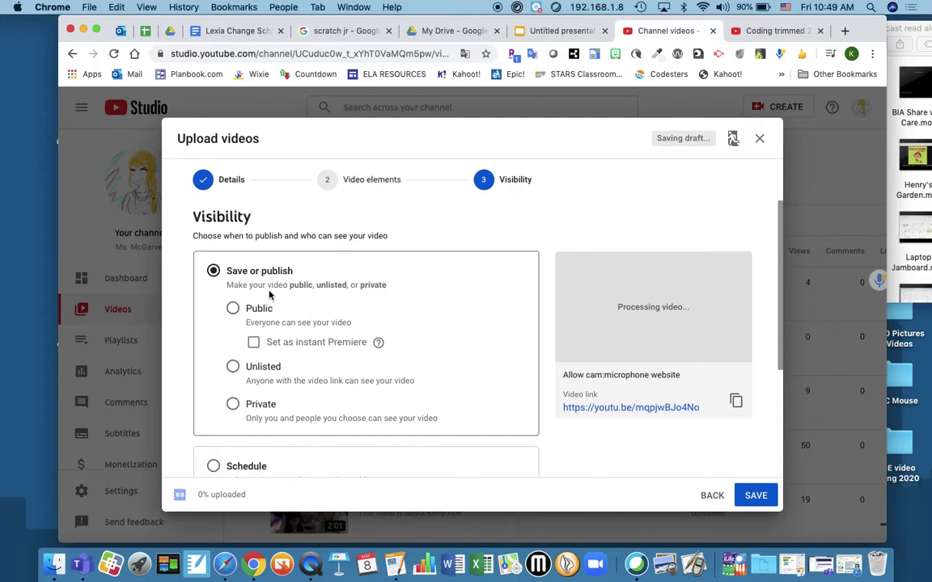
click(233, 368)
click(754, 496)
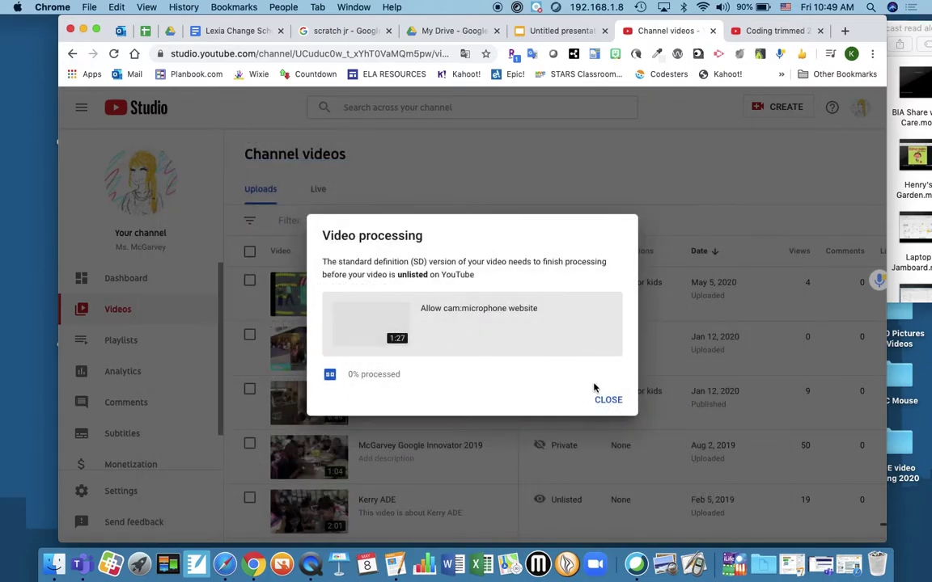
click(610, 401)
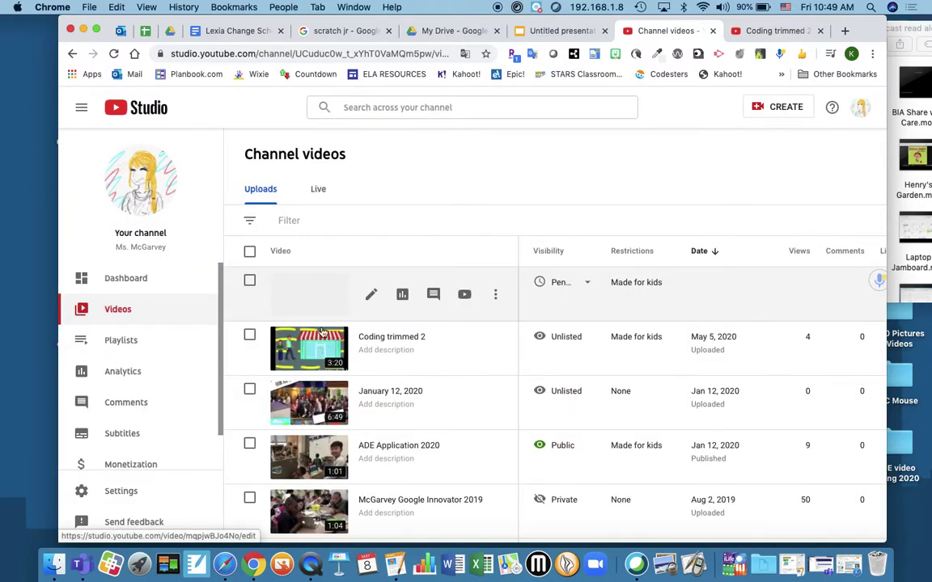
Open the Coding trimmed 2 video's details, then its YouTube watch page.
click(303, 347)
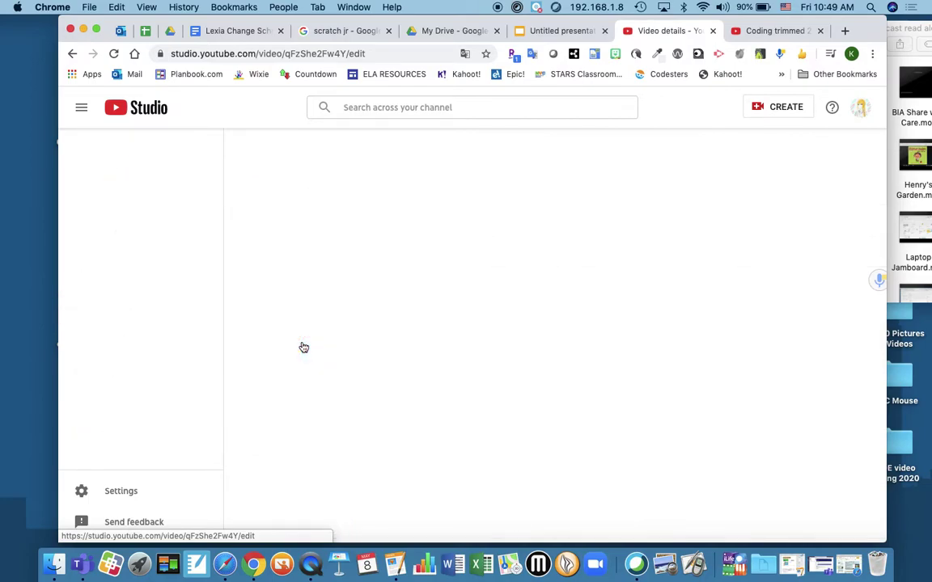
click(216, 227)
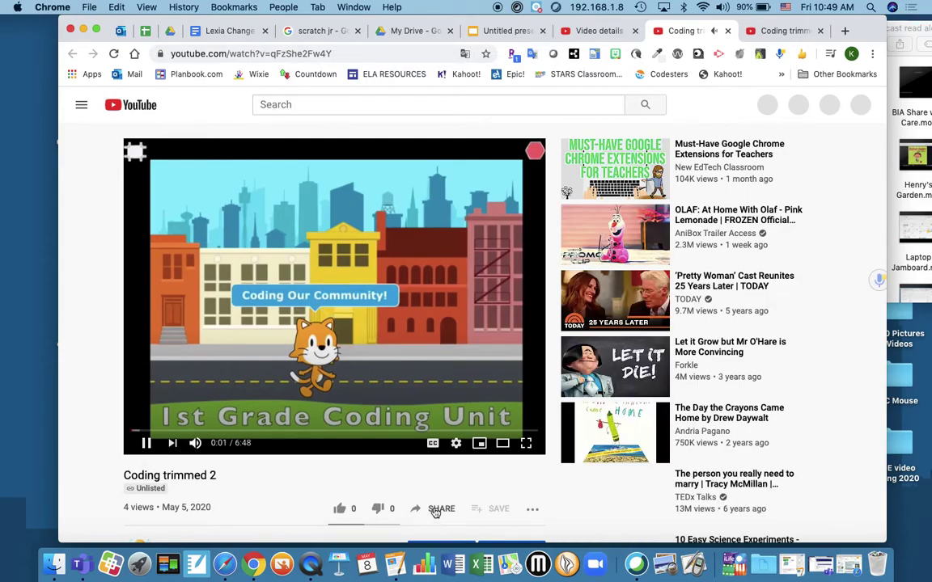
scroll(437, 516, down, 1)
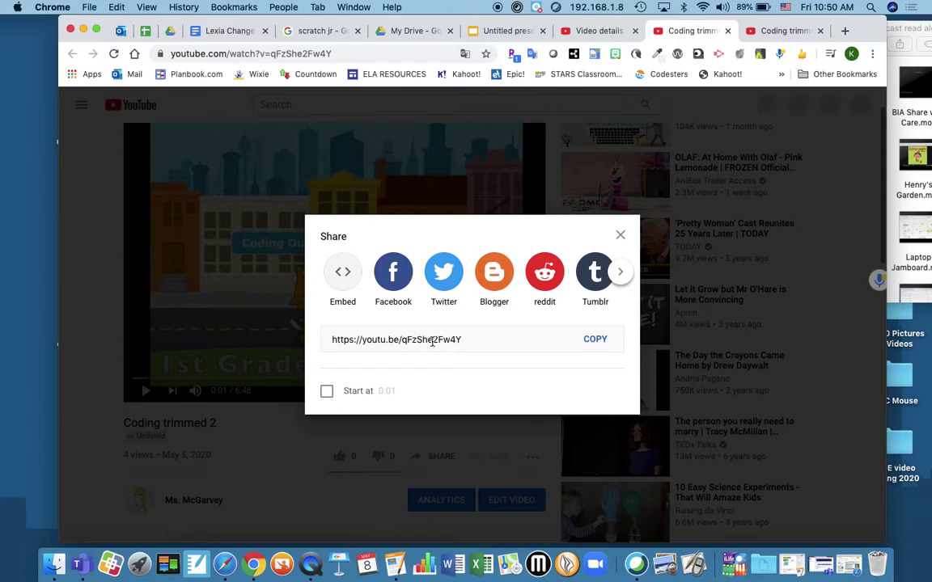
Copy Coding trimmed 2's embed code and go to slide 4 of Untitled presentation.
click(341, 273)
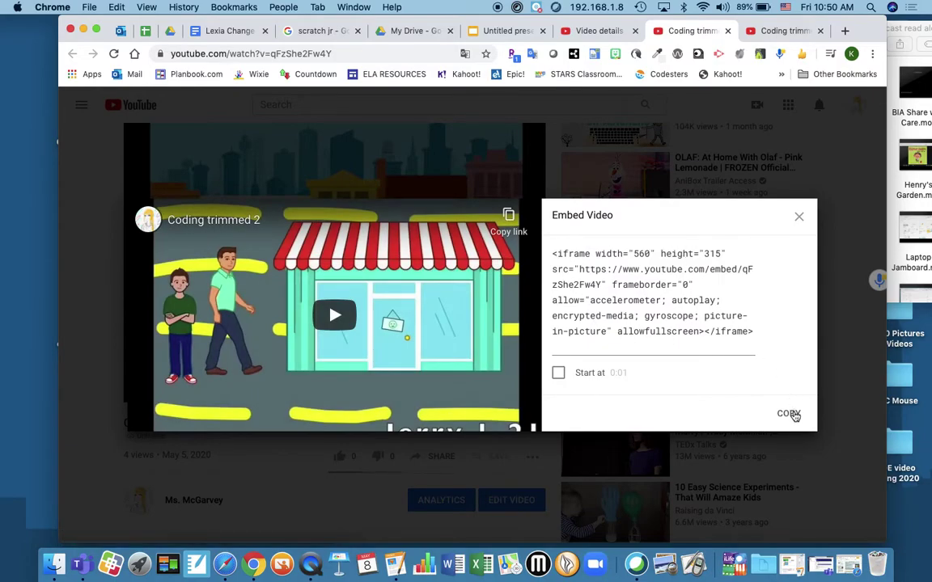
click(789, 414)
click(489, 32)
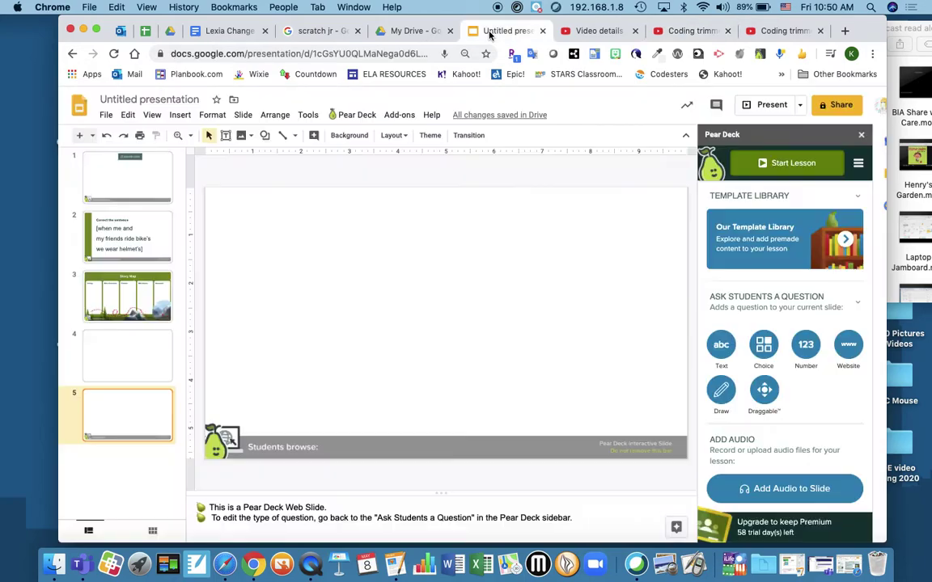
click(135, 366)
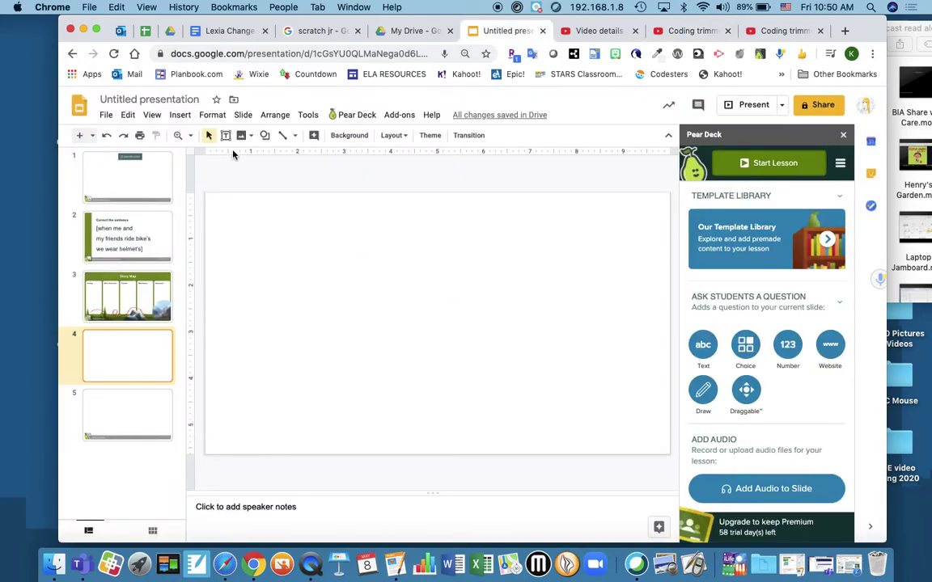
Add a 'Questions' text box to slide 4 and choose Pear Deck's Website question.
click(226, 136)
click(289, 283)
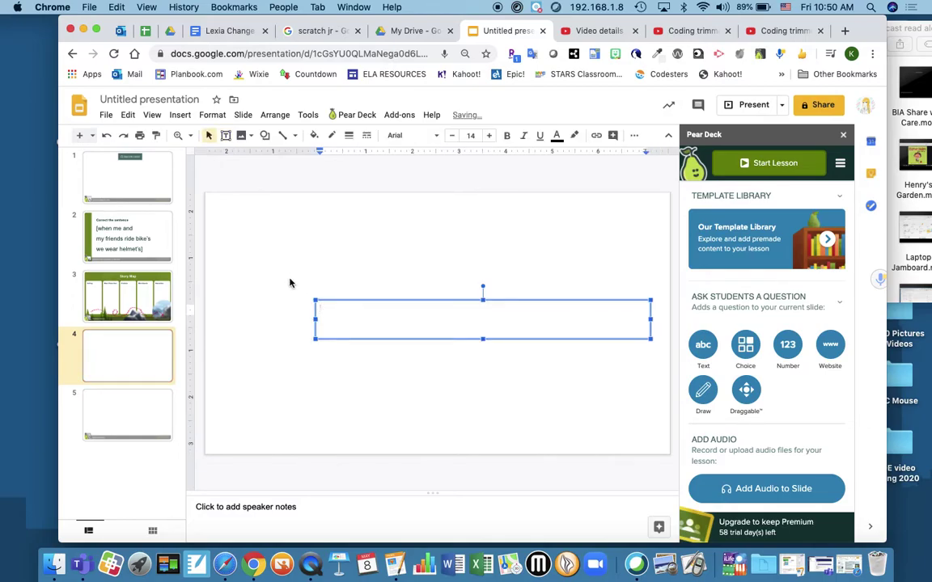
text(Questions)
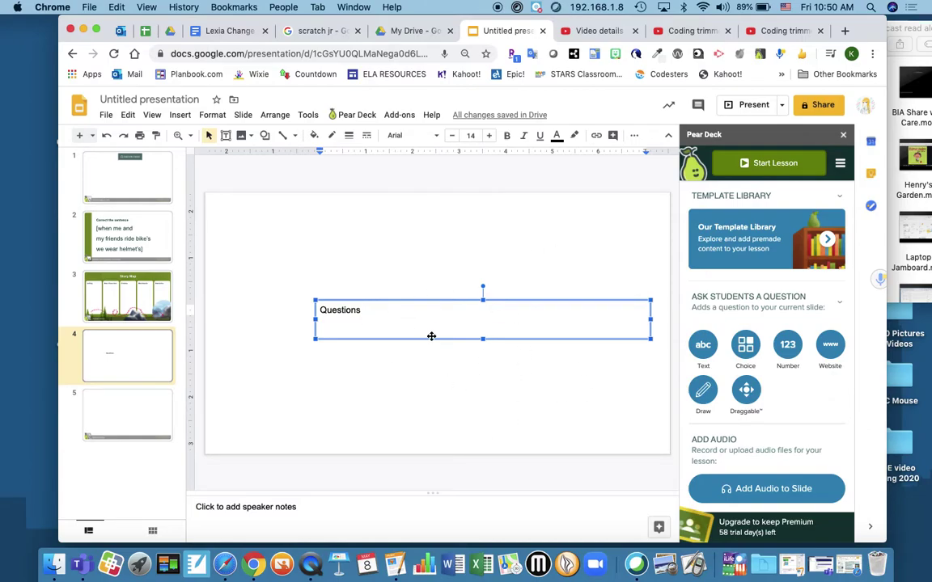
click(827, 343)
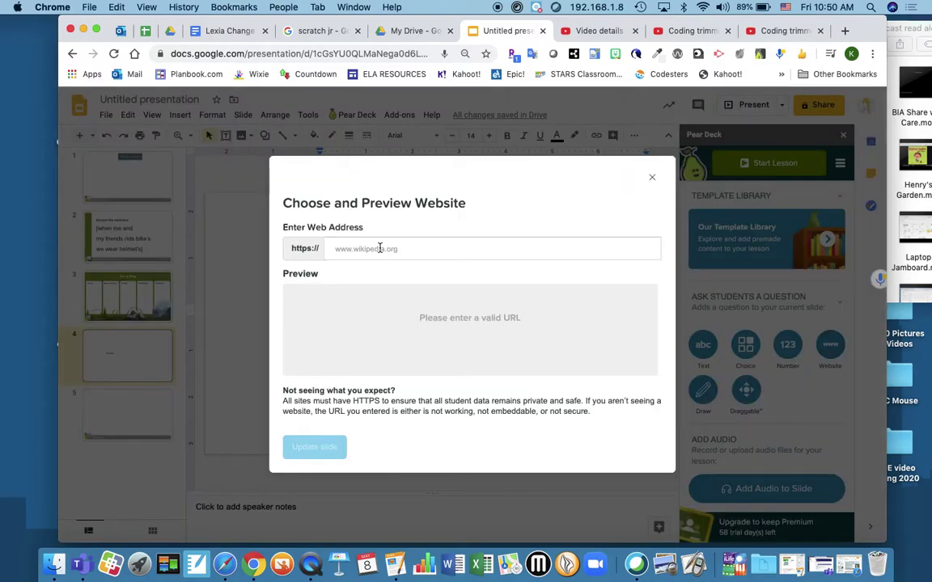
Paste the embed code into Pear Deck's address field, trimming it to the https embed URL.
click(380, 248)
key(super+v)
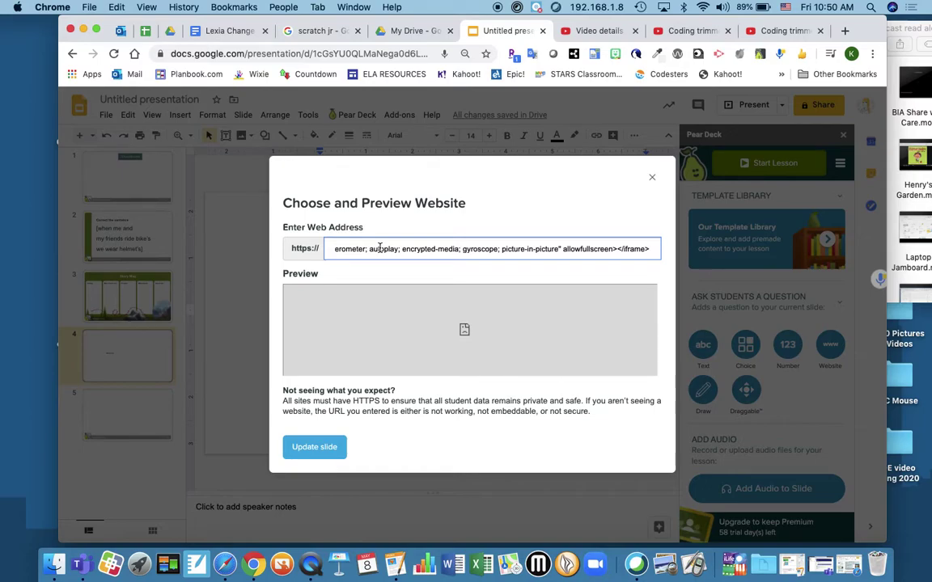
key(Left)
key(Left)
key(Left)
key(Left)
key(Left)
key(Left)
key(Left)
key(Left)
key(Left)
key(Left)
key(Left)
key(Left)
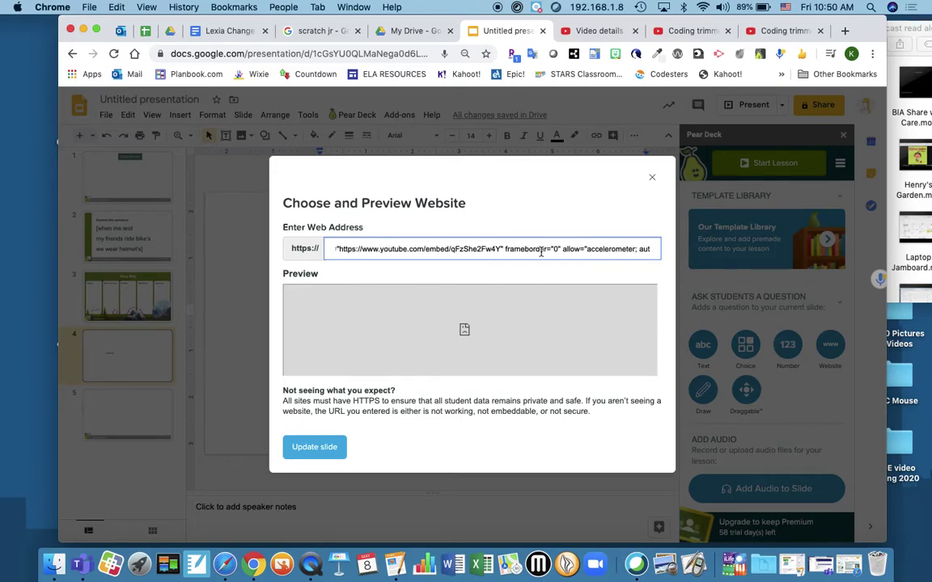
key(Left)
key(Left)
key(Left)
drag(506, 247, 342, 250)
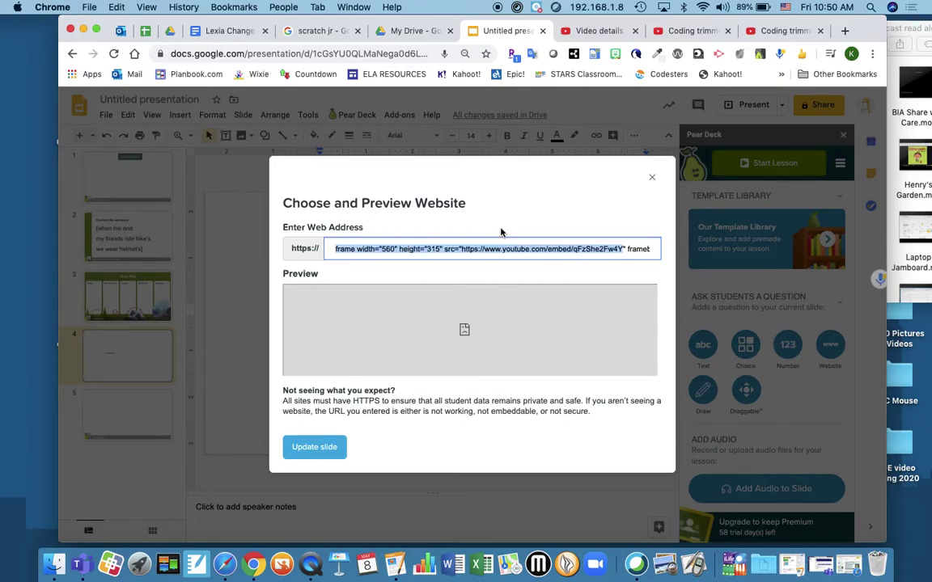
drag(343, 251, 457, 250)
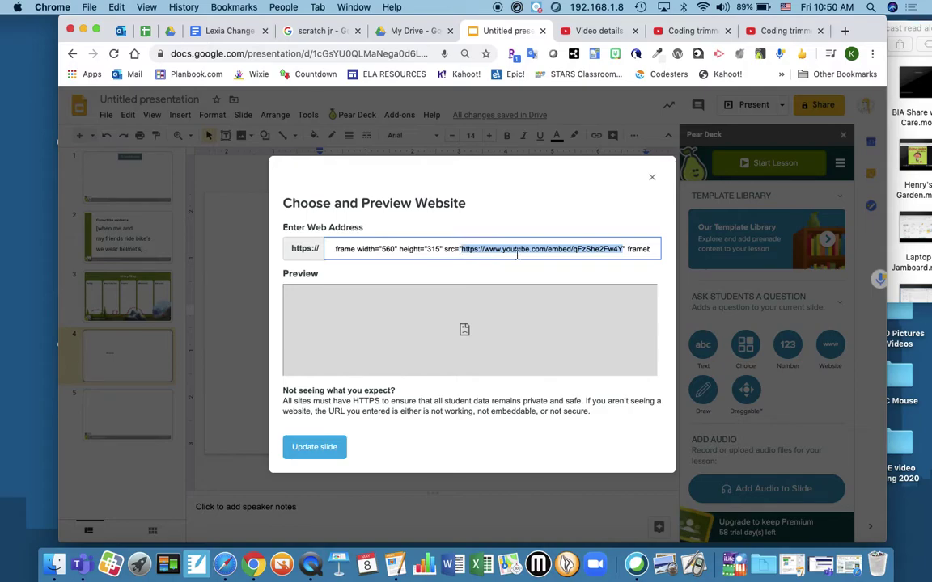
click(622, 249)
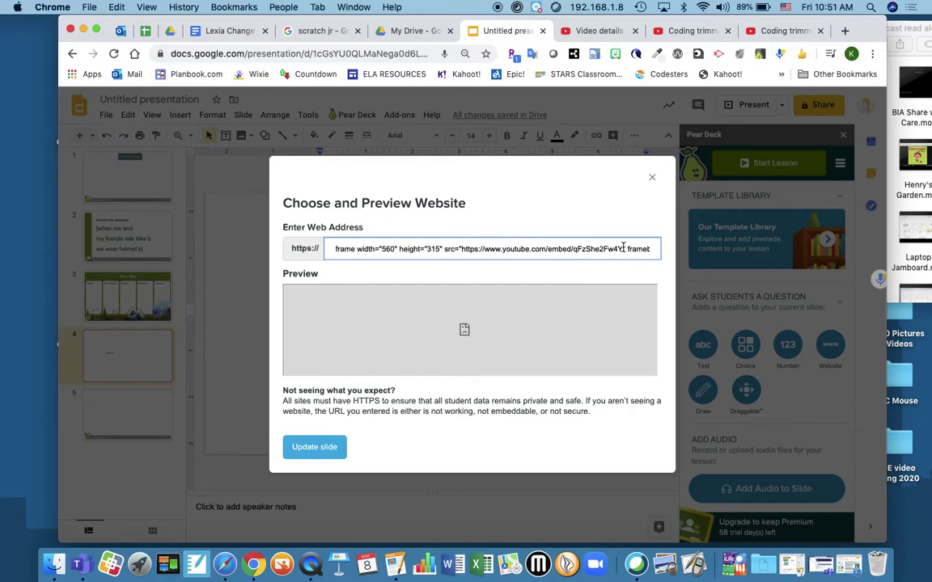
drag(622, 249, 665, 253)
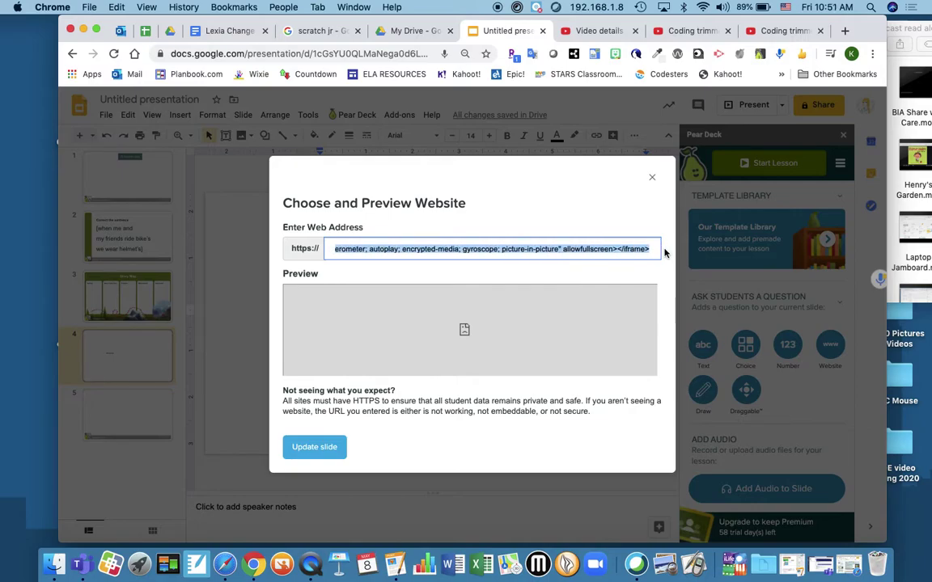
click(665, 253)
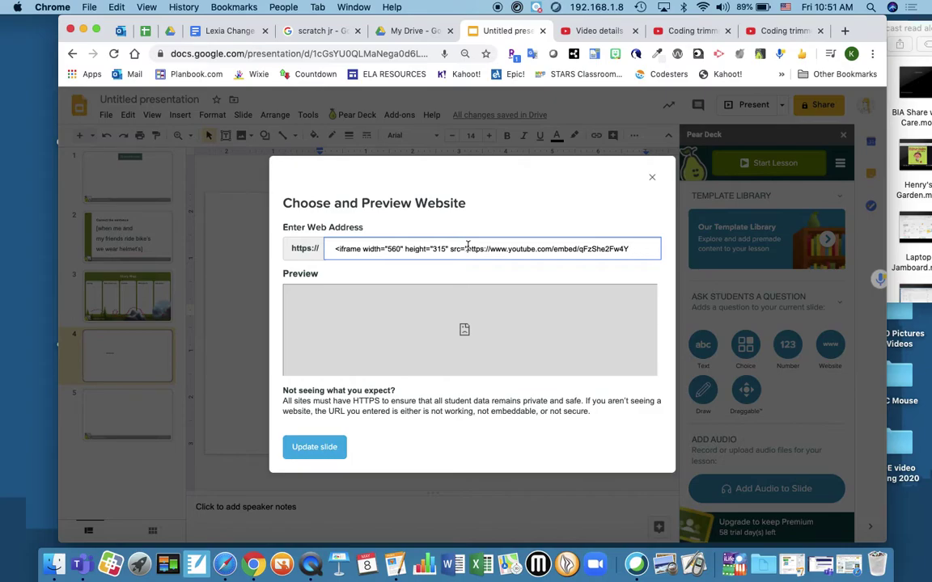
drag(467, 248, 360, 241)
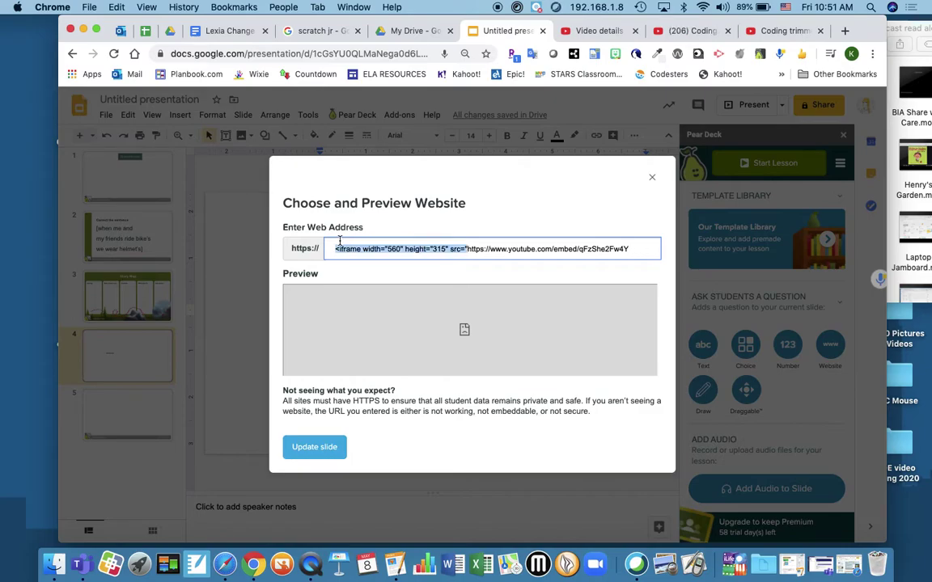
key(BackSpace)
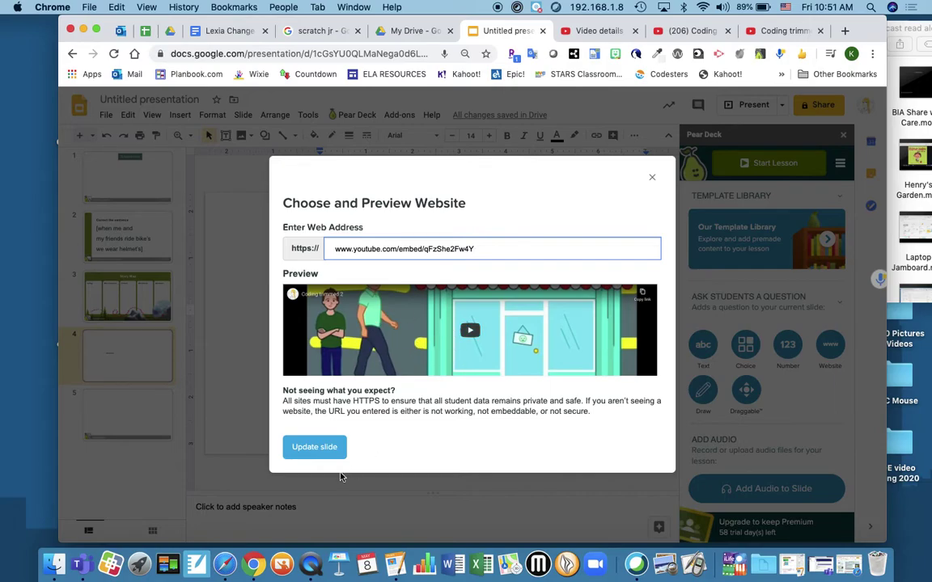
Apply the YouTube embed website to slide 4 with Update slide.
click(322, 447)
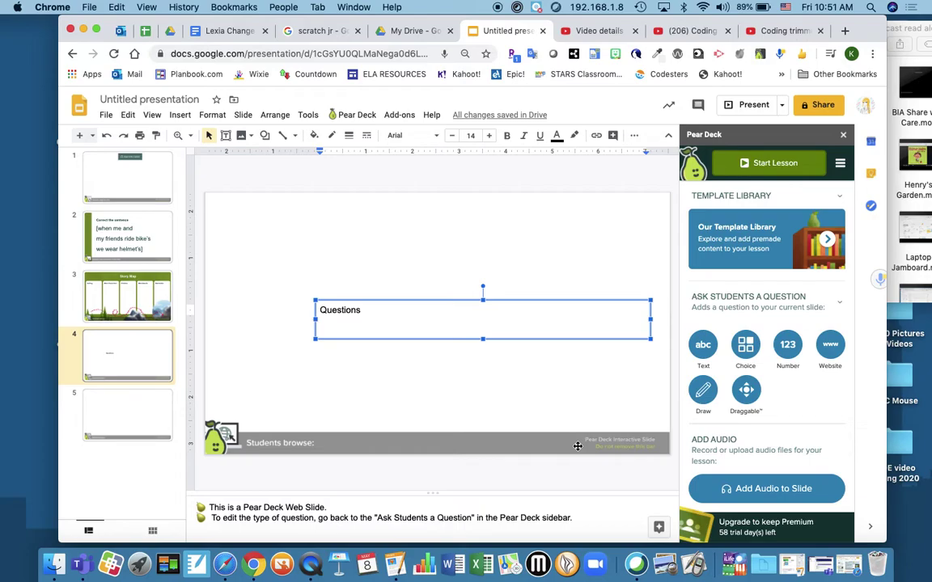
click(225, 564)
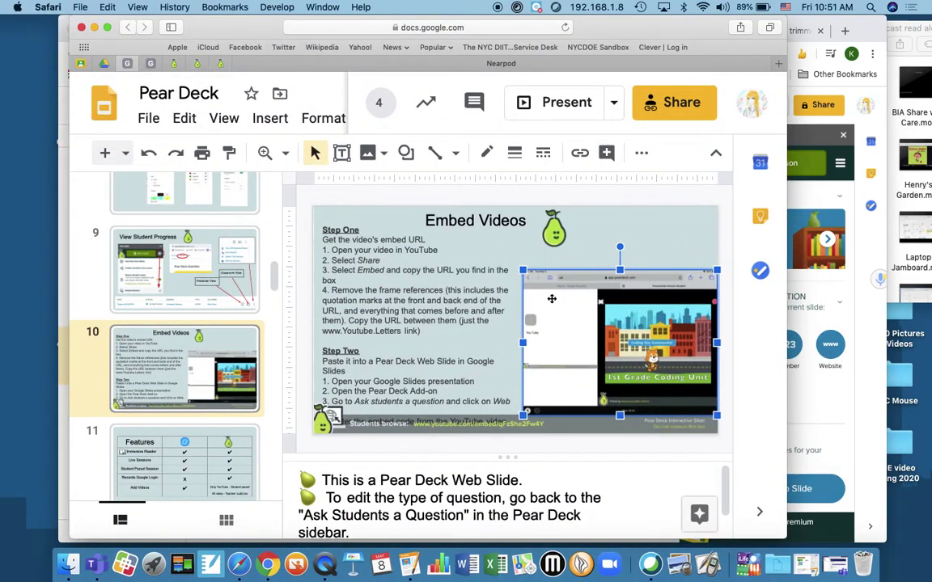